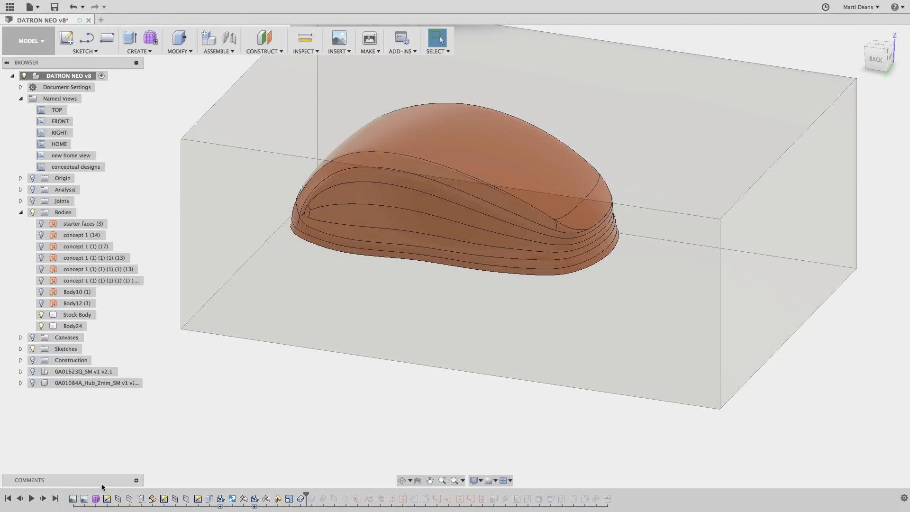
Open the mouse body in the Edit Form sculpt environment and dismiss its notice
right_click(96, 499)
left_click(126, 415)
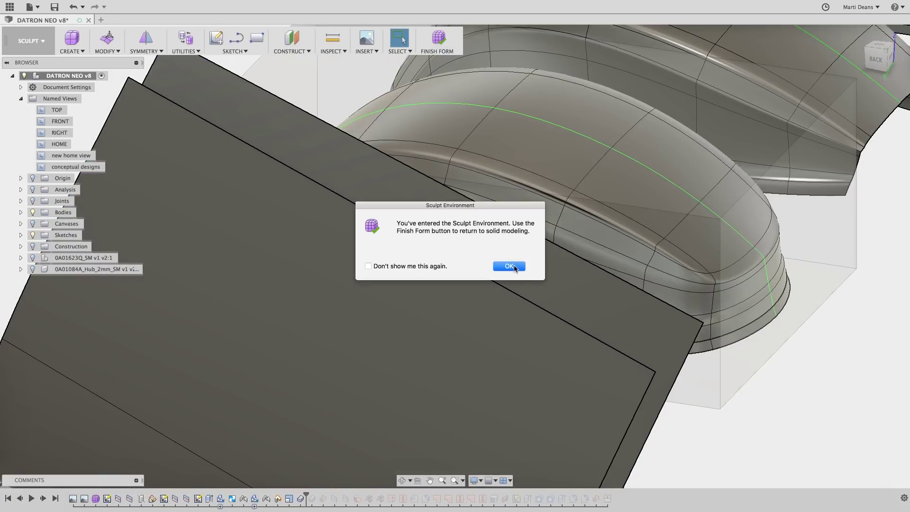
left_click(515, 267)
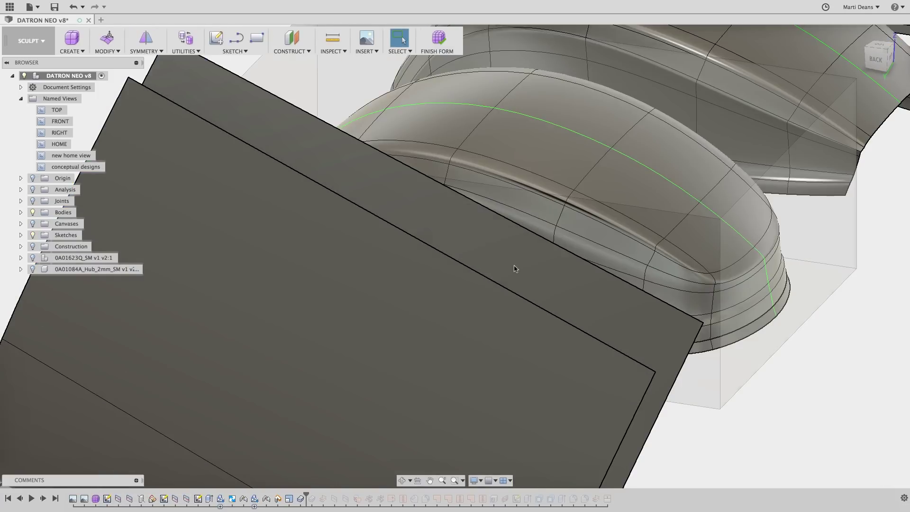
left_click(20, 212)
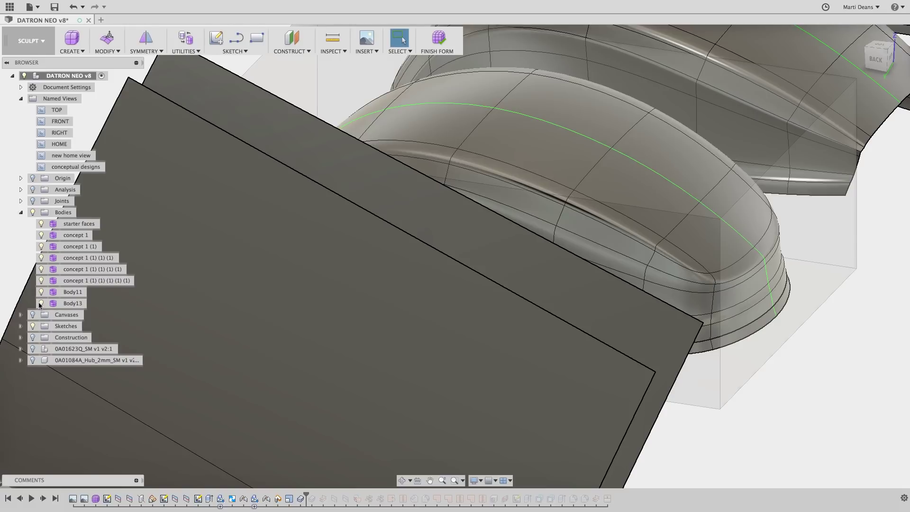
left_click(21, 213)
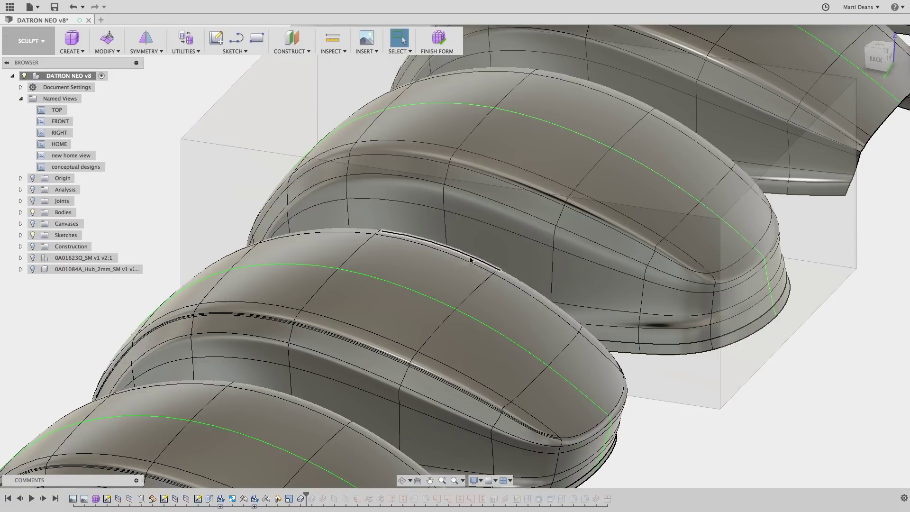
Review the 'conceptual designs' saved view of the mouse bodies, then switch to CAM
double_click(94, 168)
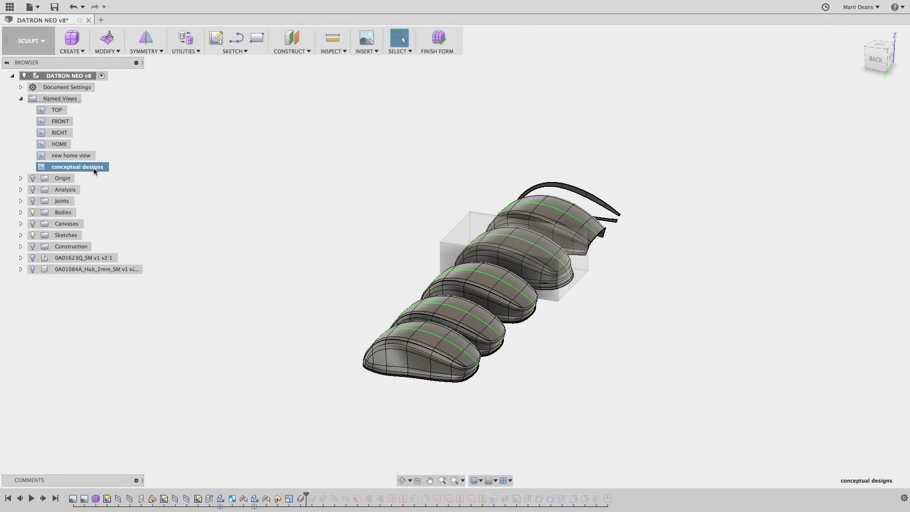
left_click(522, 251)
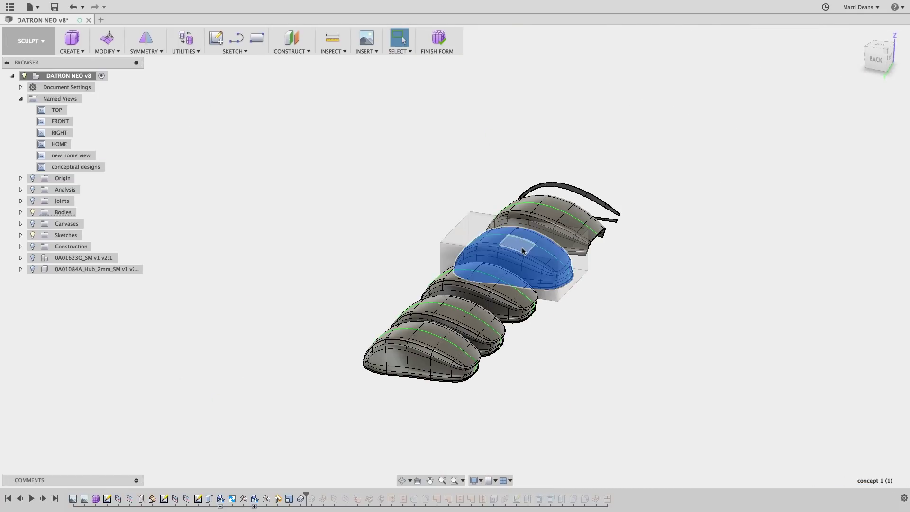
left_click(359, 215)
left_click(29, 41)
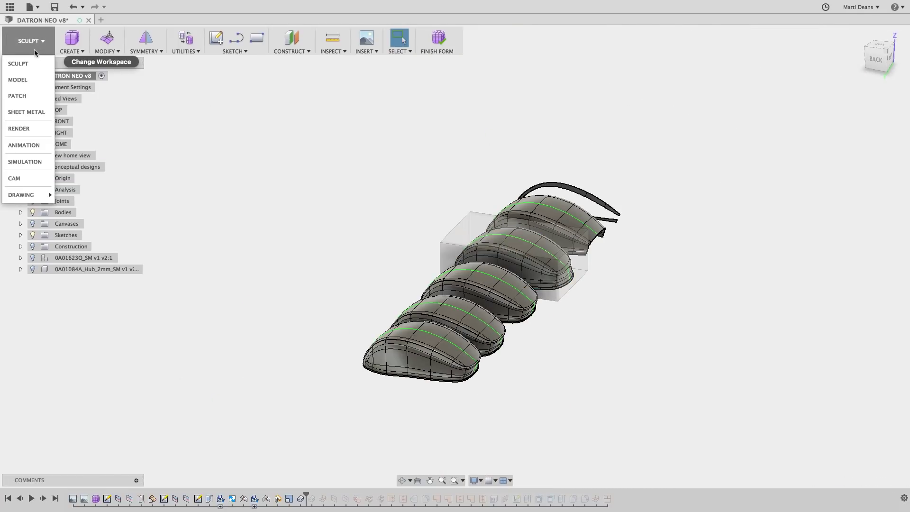
left_click(27, 177)
Start a multi-axis Flow toolpath using the 7405 Ø6 mm ball mill from the Pier 9 Datron Neo library
left_click(21, 110)
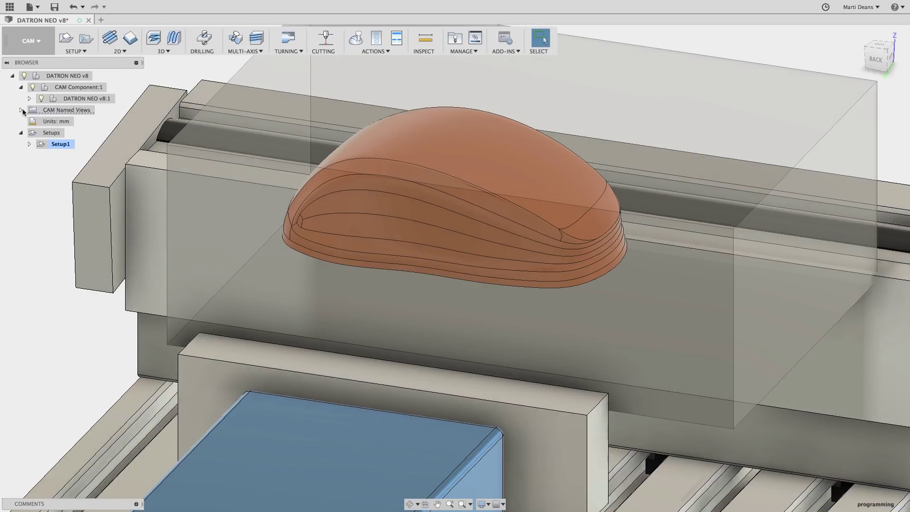
left_click(258, 45)
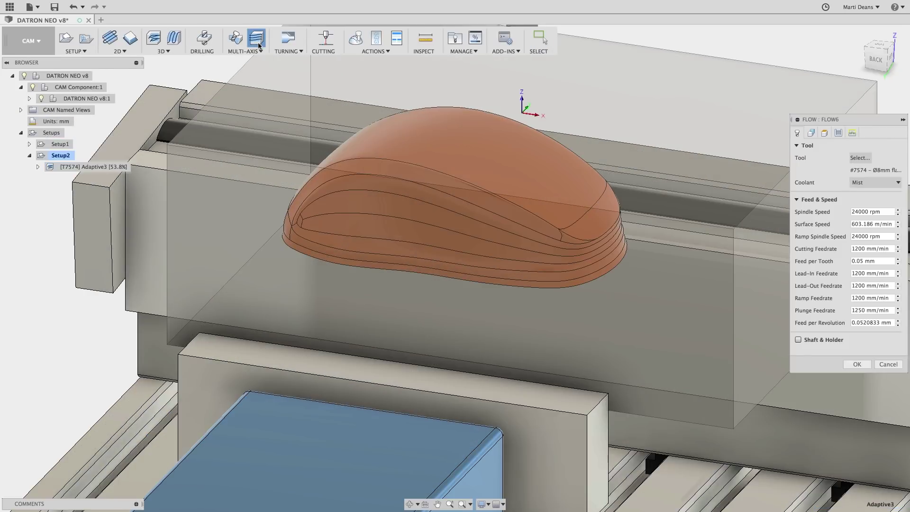
left_click(856, 158)
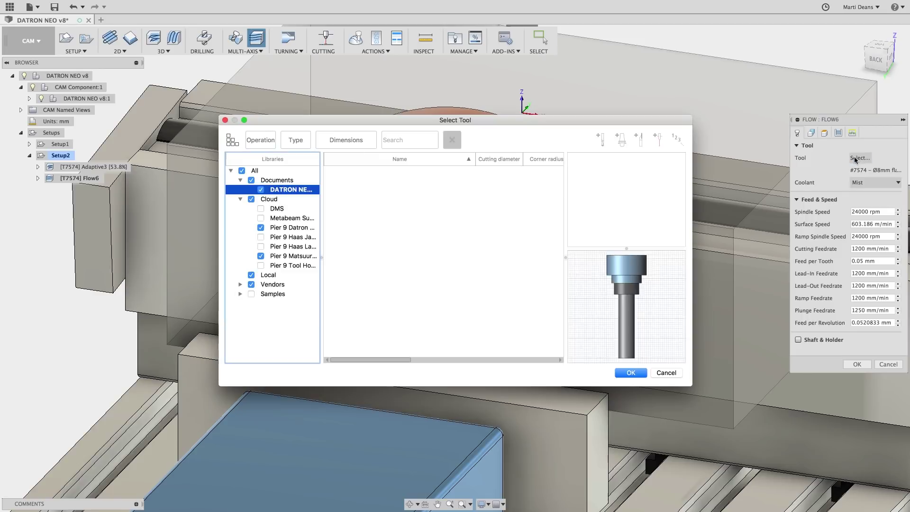
left_click(303, 228)
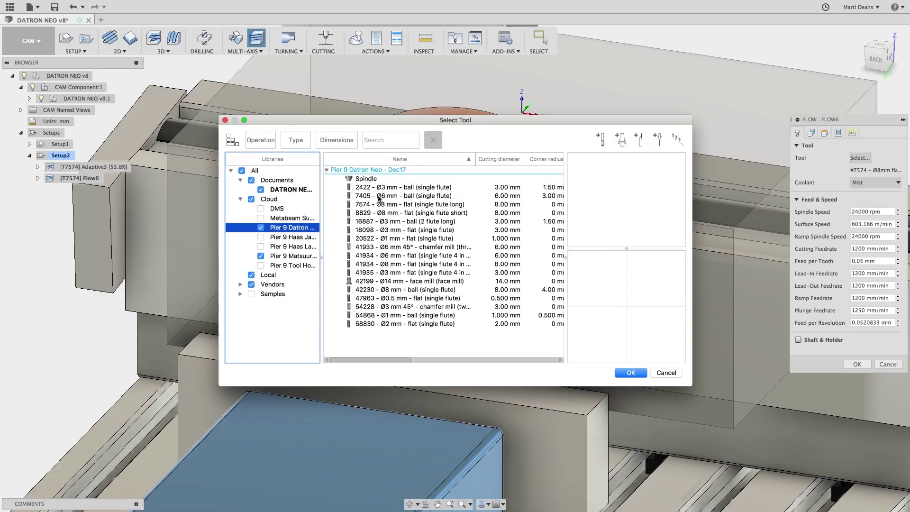
left_click(379, 196)
left_click(631, 373)
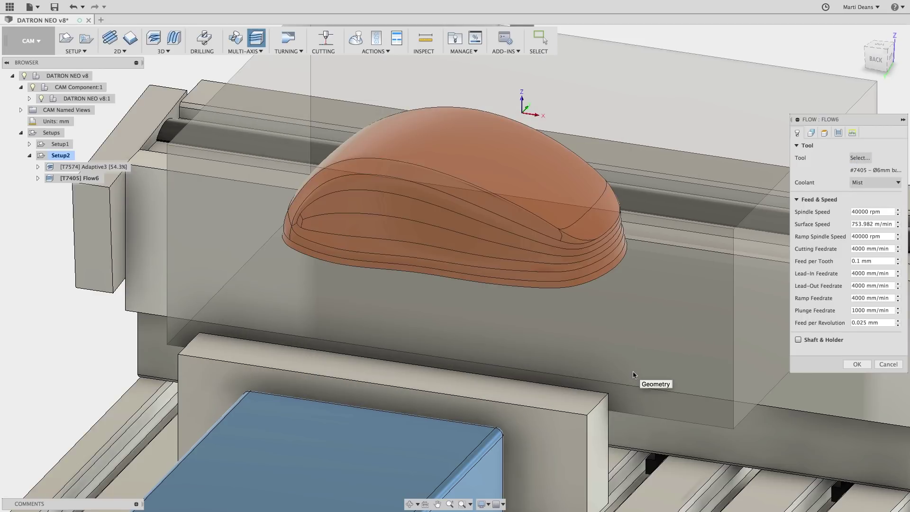
Hide the stock body and select the mouse's two top faces as flow geometry
left_click(810, 134)
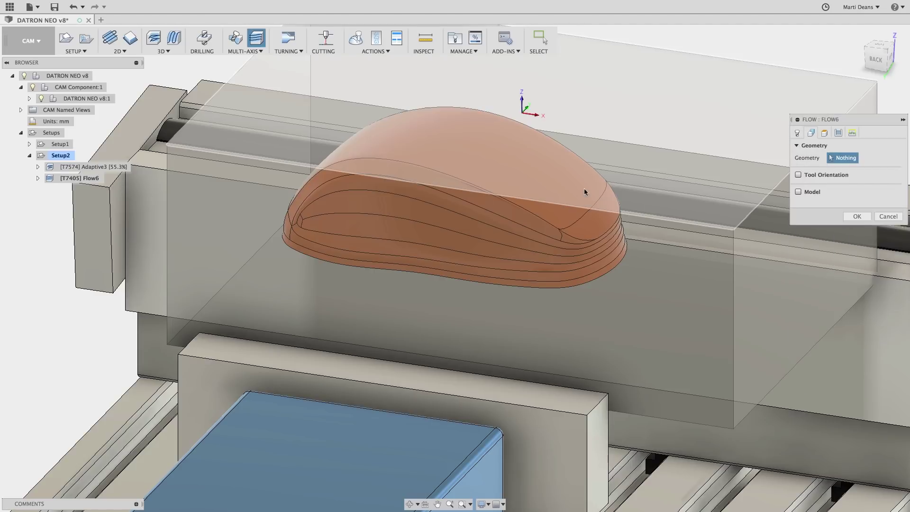
left_click(30, 99)
left_click(38, 144)
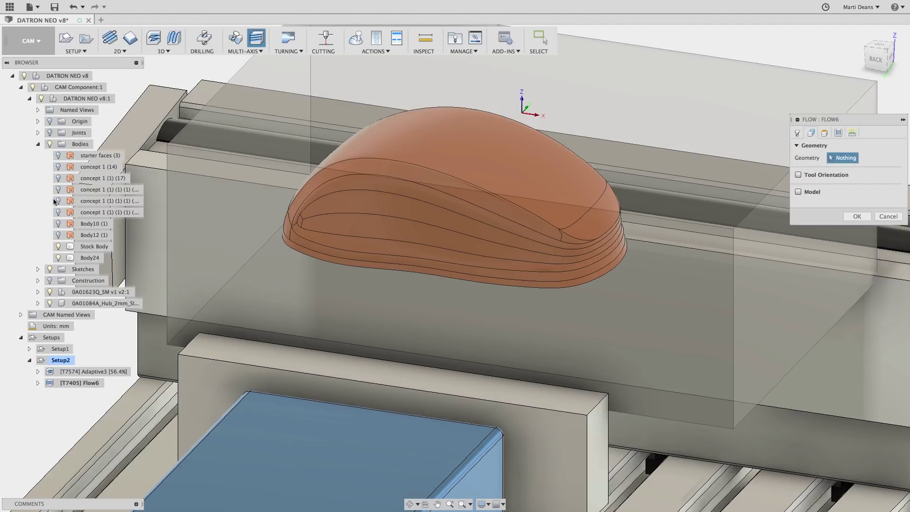
left_click(58, 246)
left_click(29, 100)
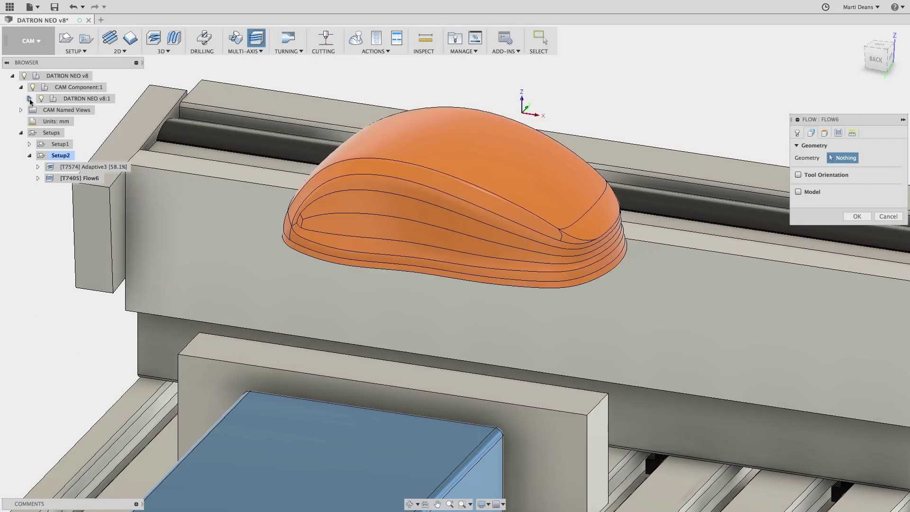
left_click(454, 158)
left_click(597, 218)
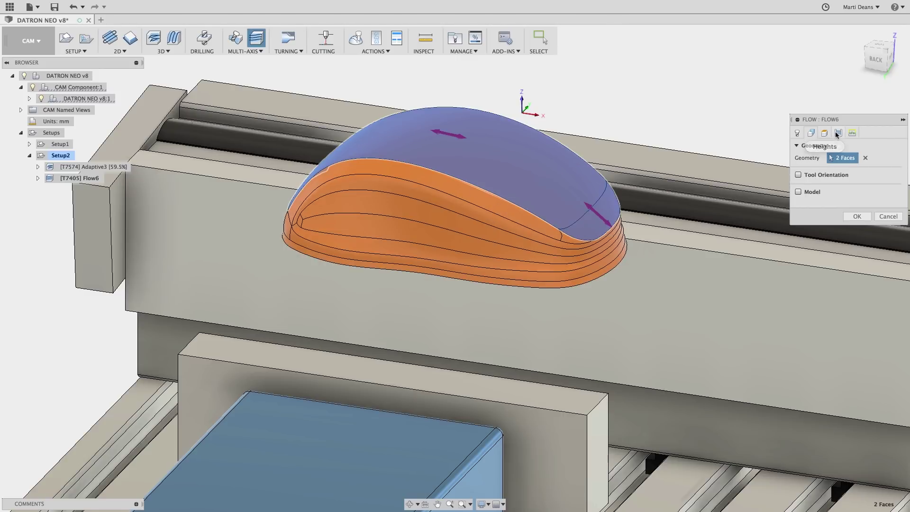
Set 200 stepovers, 0.5 mm tangential extension and One way cutting direction
left_click(837, 133)
double_click(849, 195)
type("50")
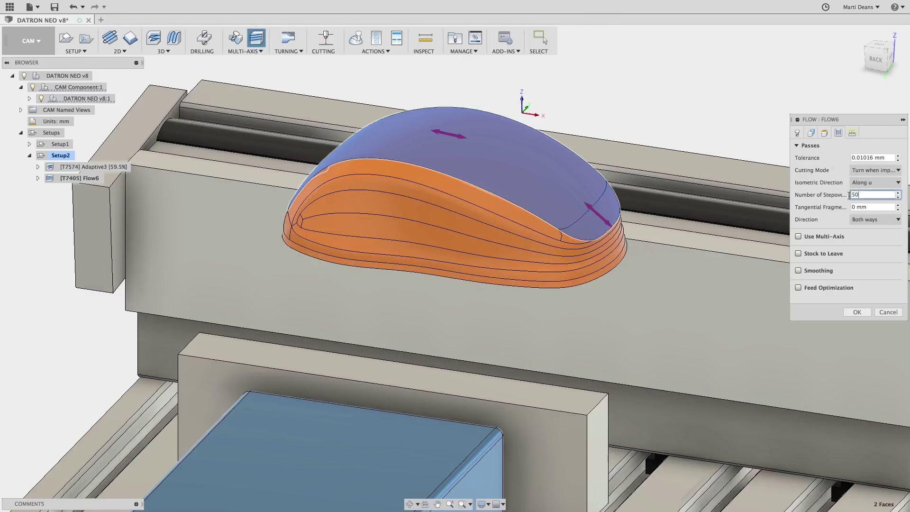
key("BackSpace")
key("BackSpace")
type("200")
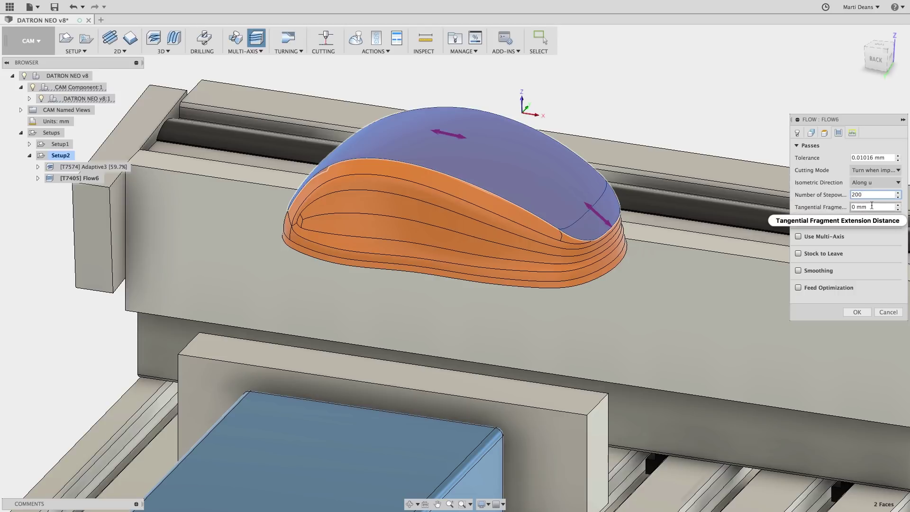
left_click_drag(872, 205, 851, 203)
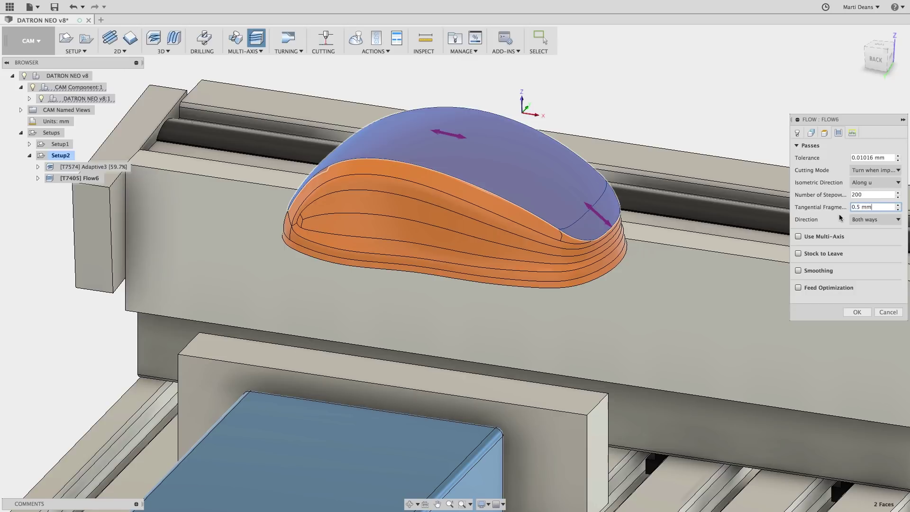
left_click(852, 220)
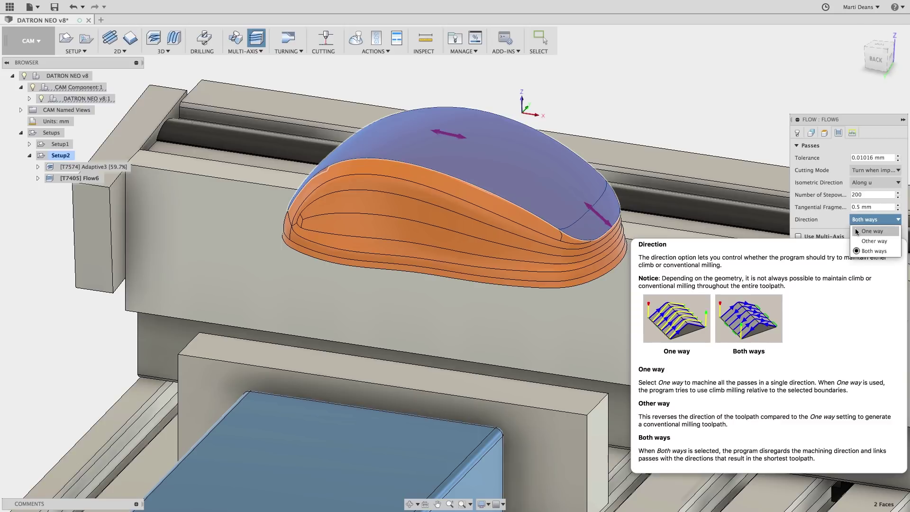
left_click(857, 231)
Keep Shortest path retraction in Linking and generate the Flow6 toolpath
left_click(852, 133)
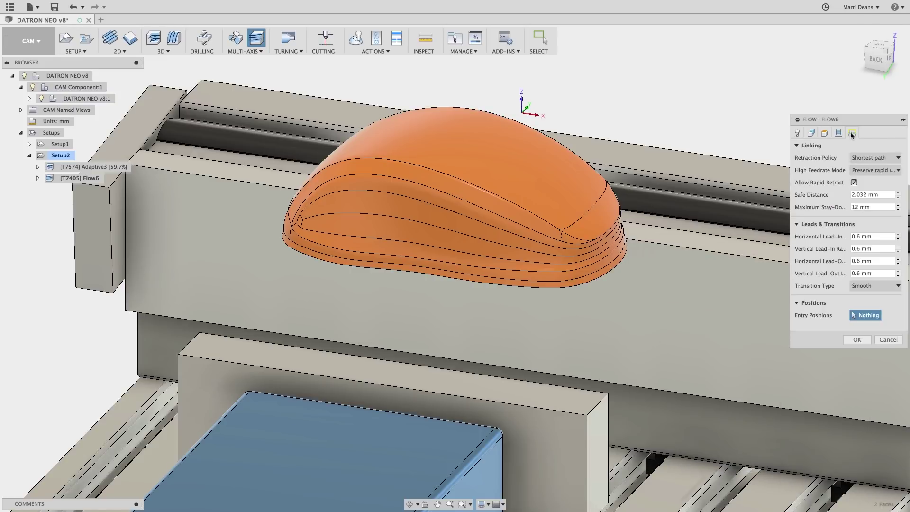
left_click(863, 160)
left_click(864, 160)
left_click(857, 339)
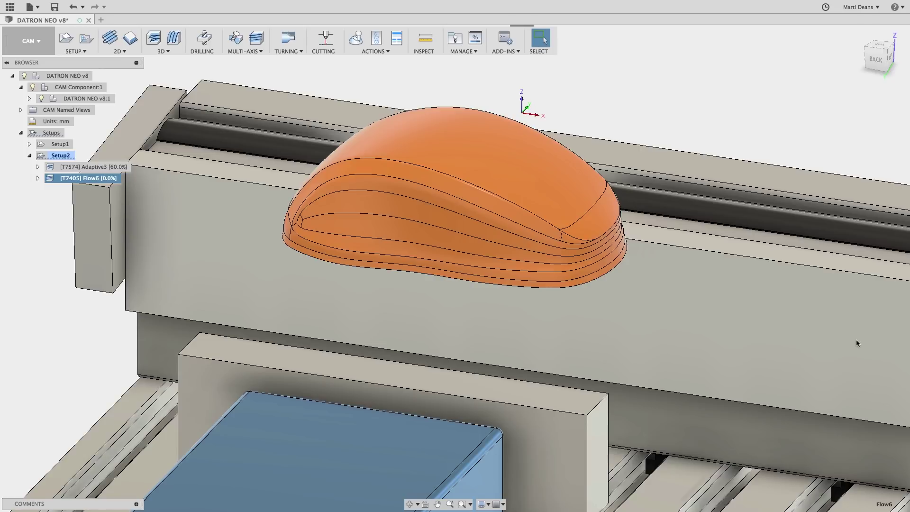
Create a Flow7 toolpath on the mouse's side band and top band faces
left_click(257, 39)
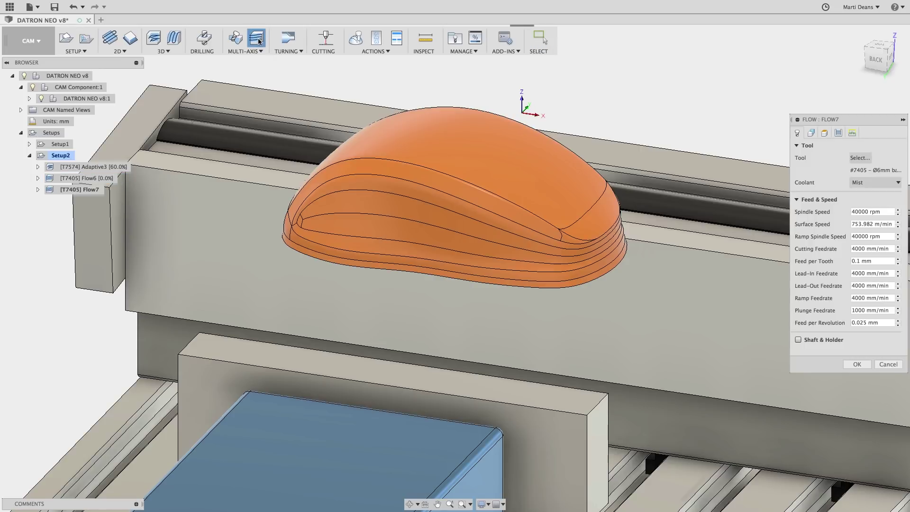
left_click(811, 133)
left_click(552, 238)
left_click_drag(592, 183, 592, 182)
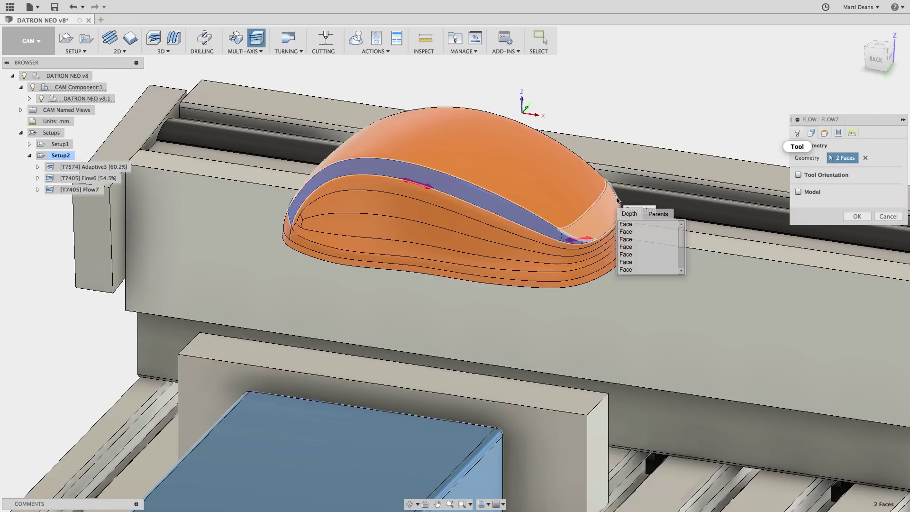
left_click(602, 211)
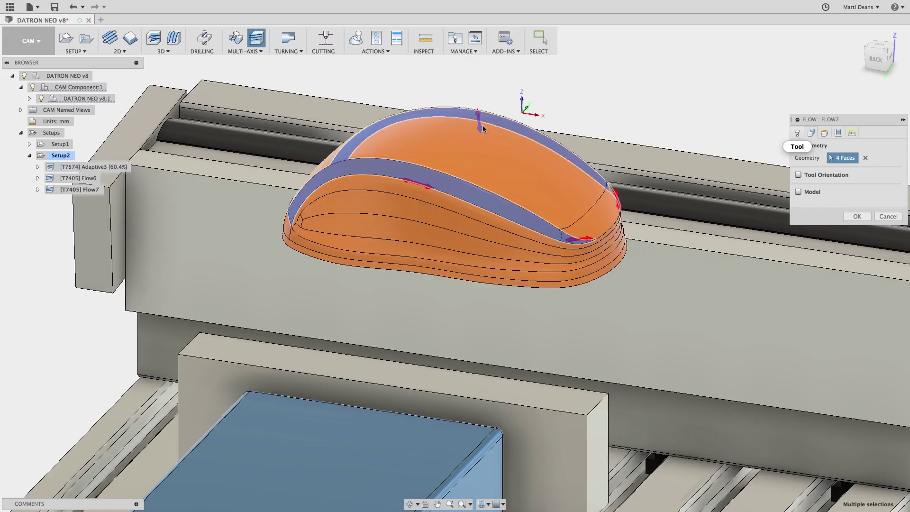
Review Flow7's passes and linking settings, then accept and generate it
left_click(838, 133)
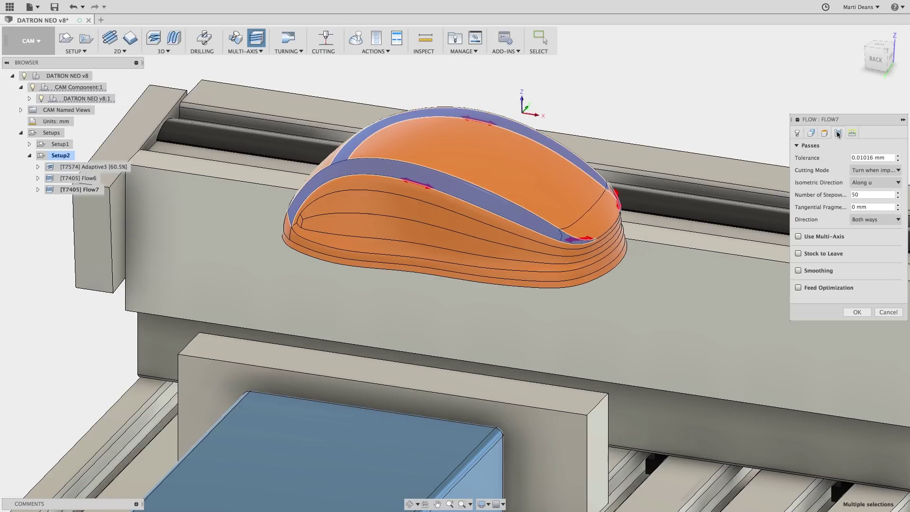
left_click(876, 220)
left_click(852, 133)
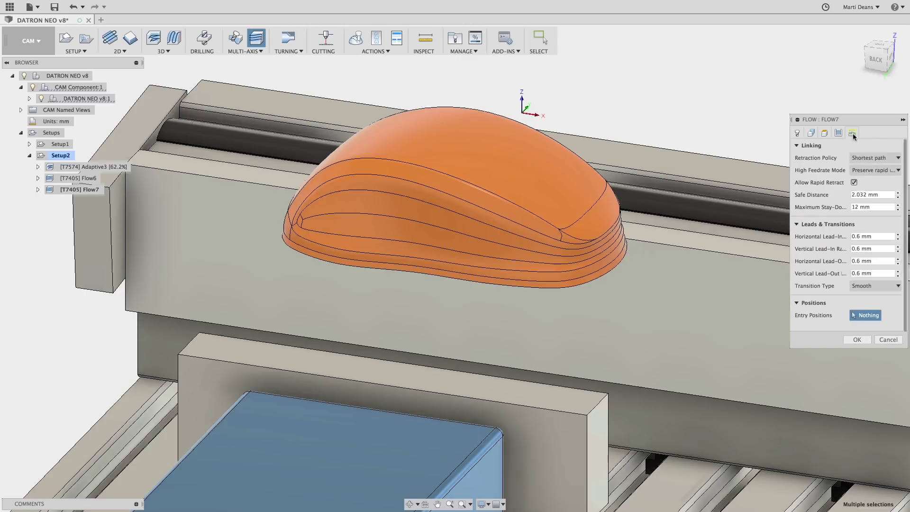
left_click(858, 340)
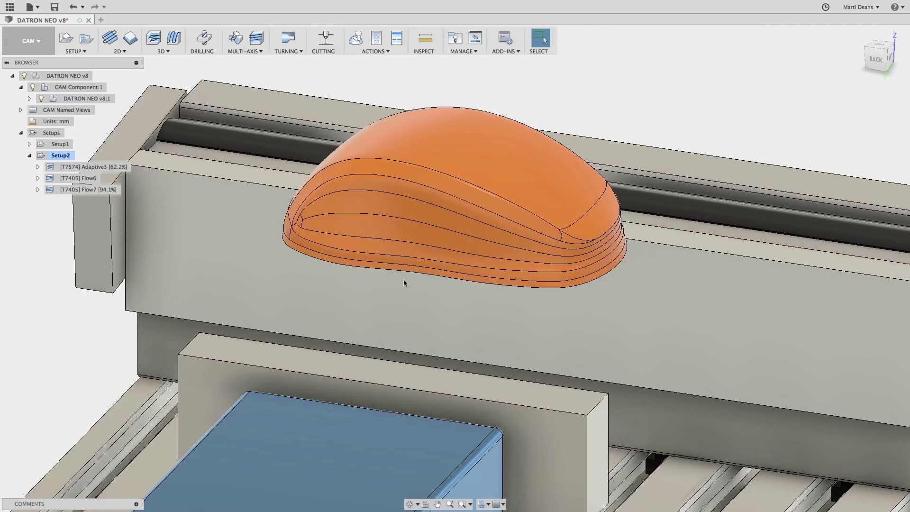
Display the Flow6 toolpath from behind, then restore the programming saved view
left_click(90, 178)
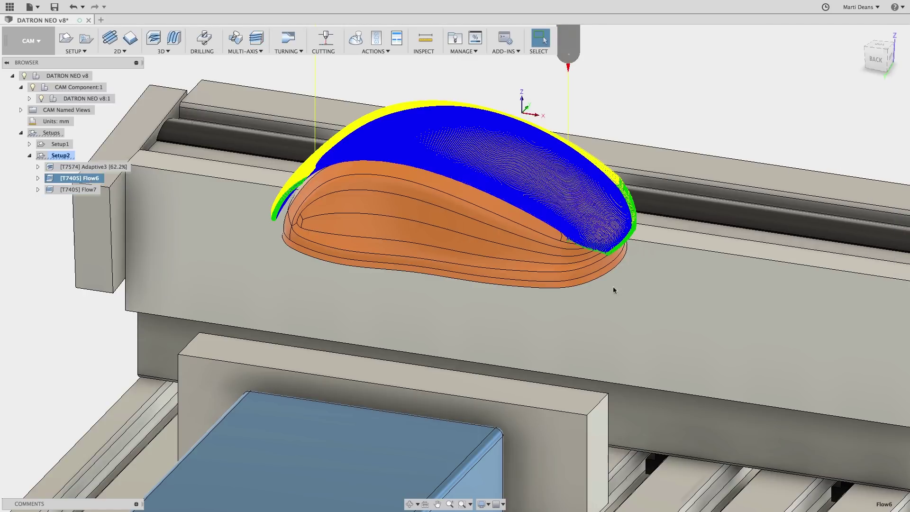
middle_click_drag(695, 291, 712, 270, "shift")
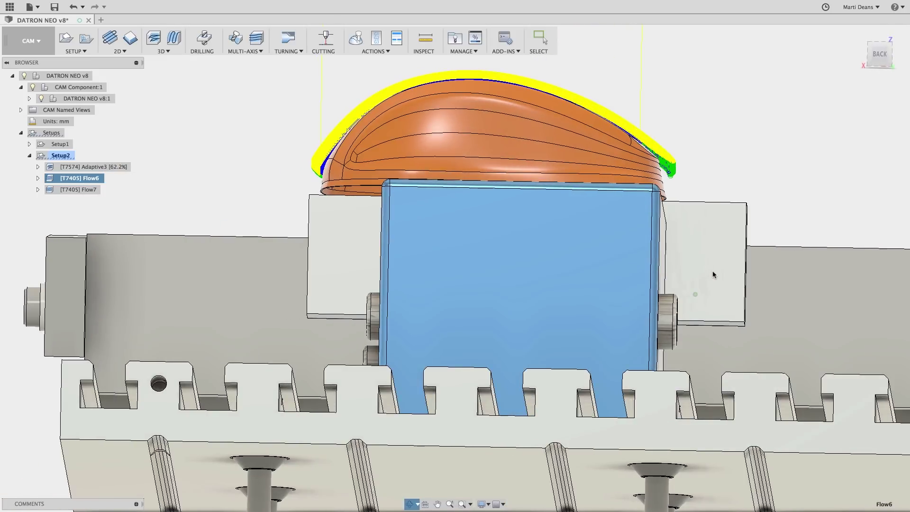
scroll(616, 166, "up", 5)
scroll(661, 226, "down", 5)
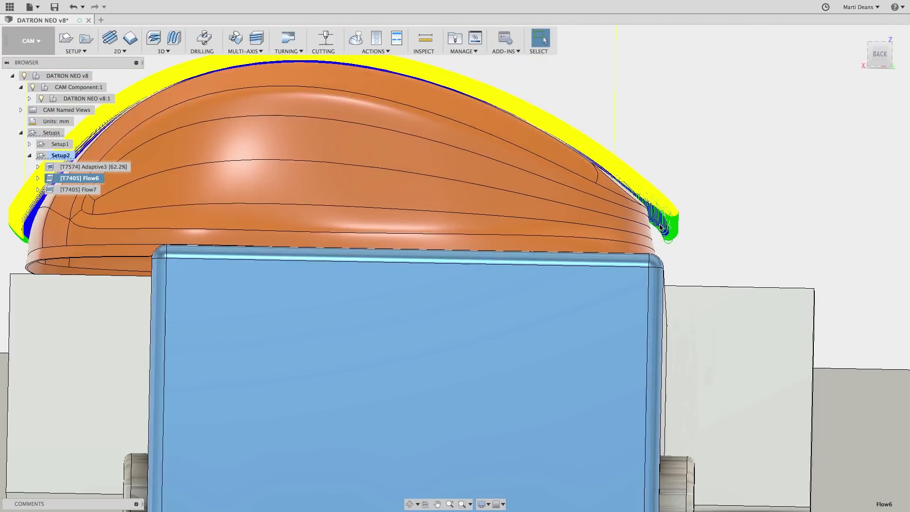
left_click(21, 110)
left_click(61, 167)
left_click(21, 110)
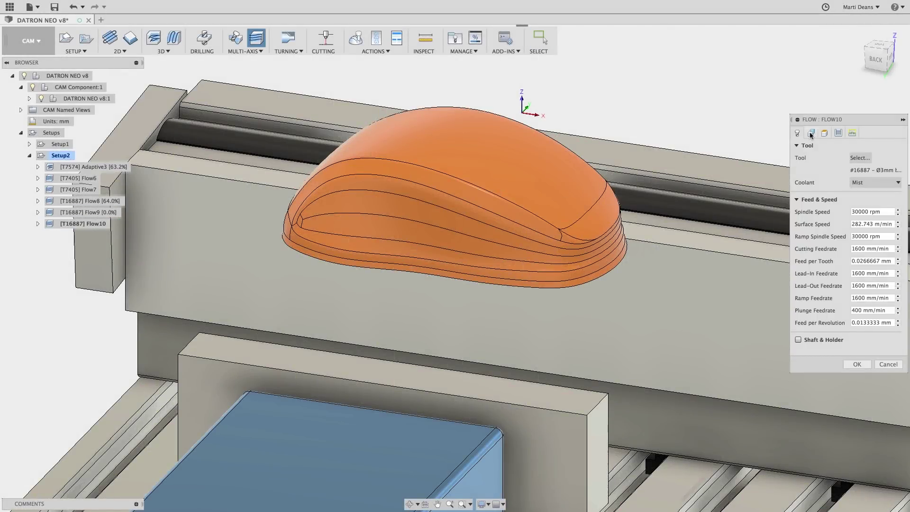
Select five faces of the mouse's lower side band as Flow10 geometry
left_click(811, 133)
left_click(290, 233)
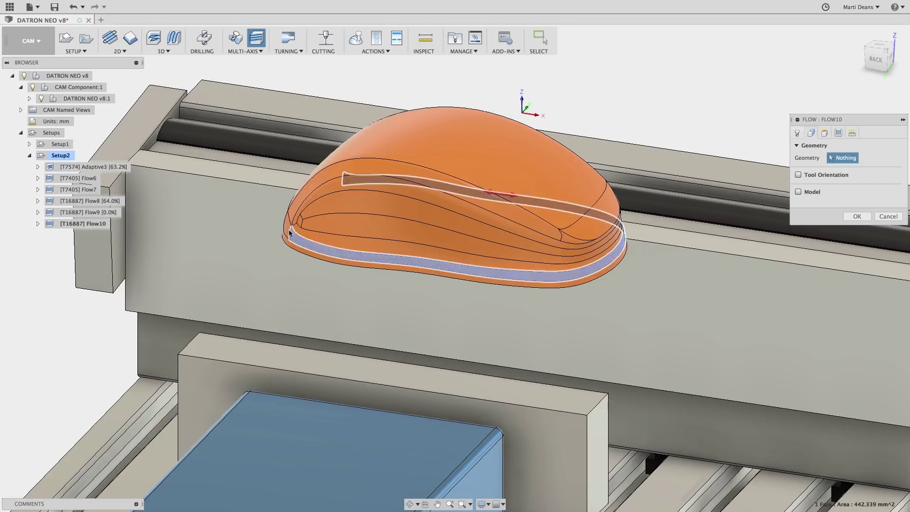
left_click(340, 184)
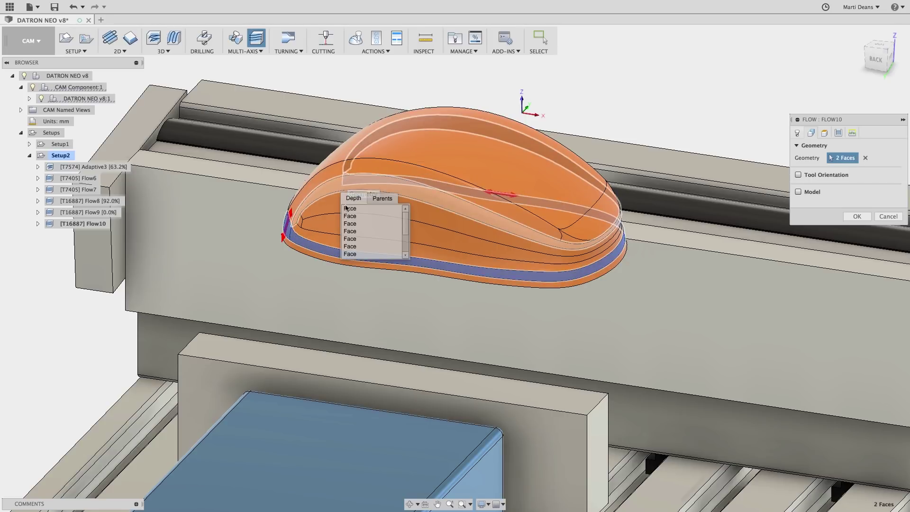
left_click(348, 209)
left_click(306, 215)
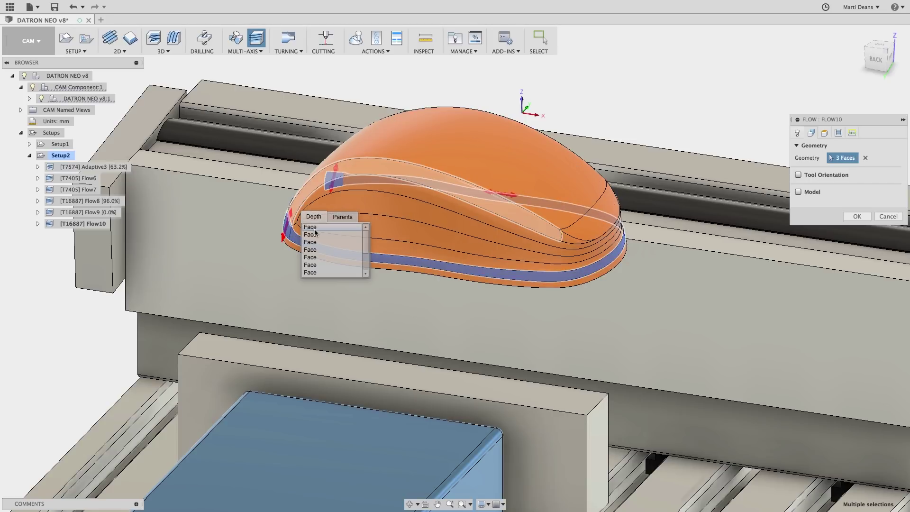
left_click(315, 249)
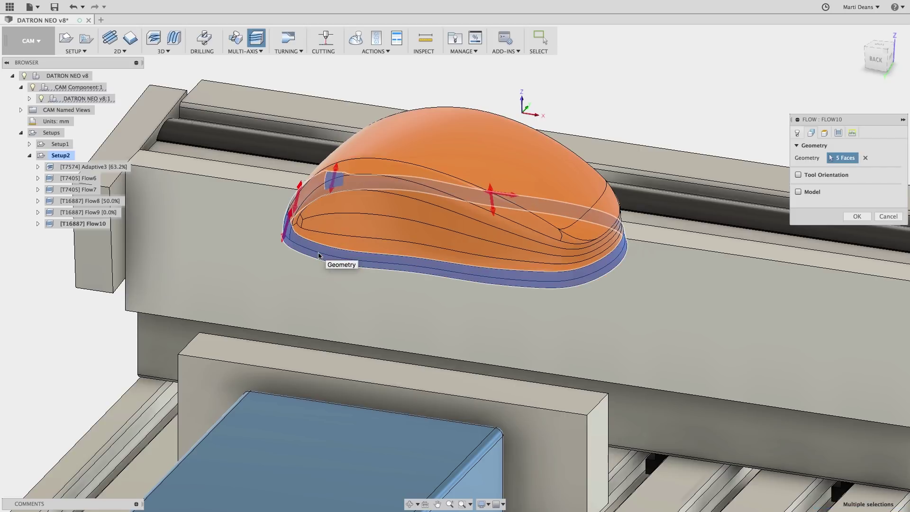
left_click(515, 197)
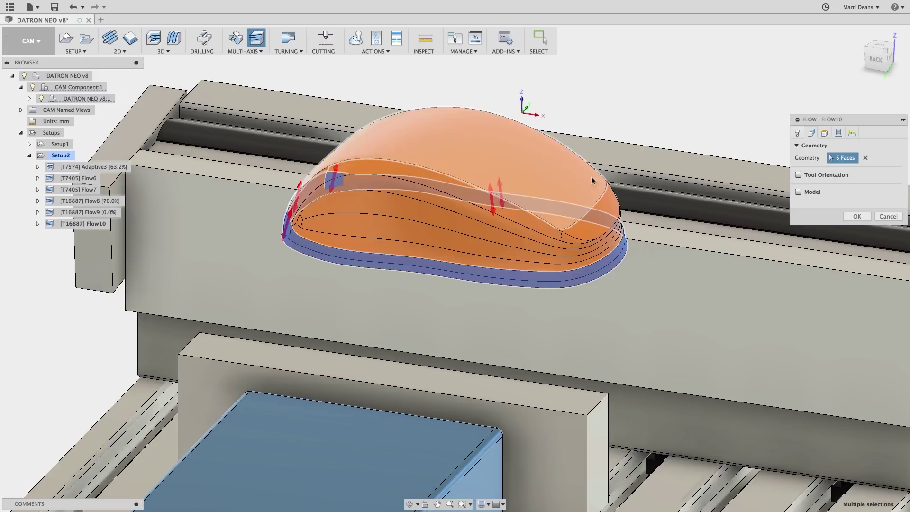
Set Flow10's isometric direction to Along v
left_click(838, 134)
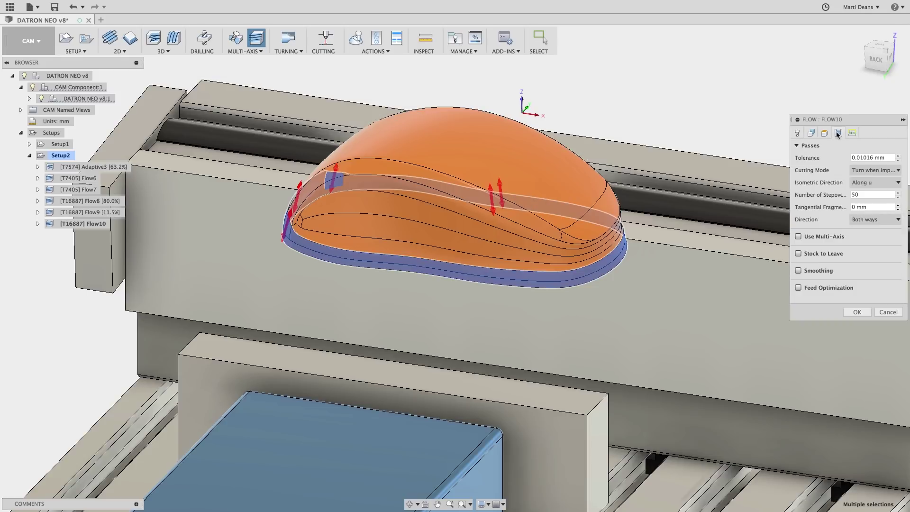
left_click(872, 181)
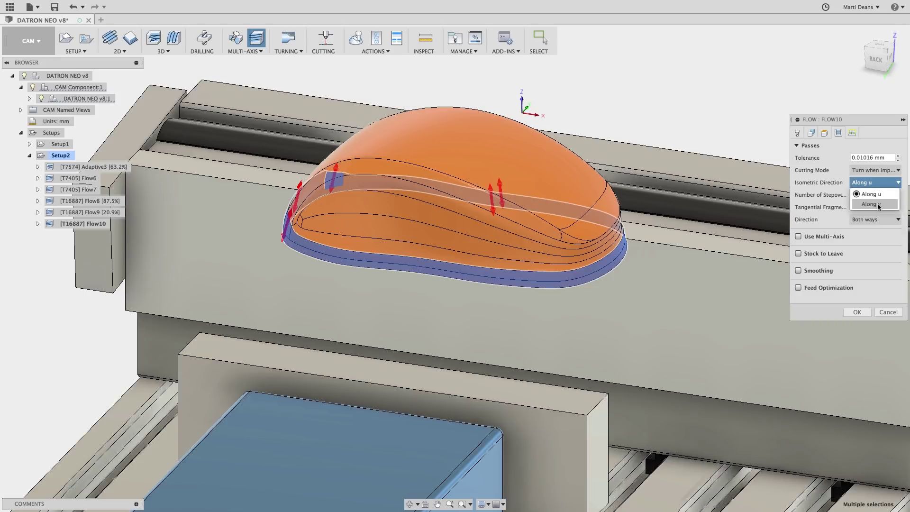
left_click(877, 205)
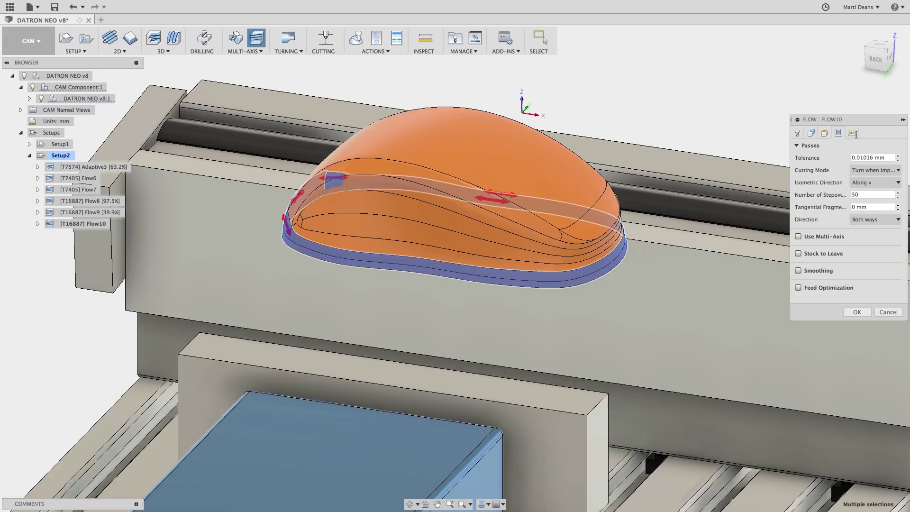
Enable Shaft & Holder checking with 0.5 mm shaft and 1 mm holder clearance, then generate Flow10
left_click(799, 133)
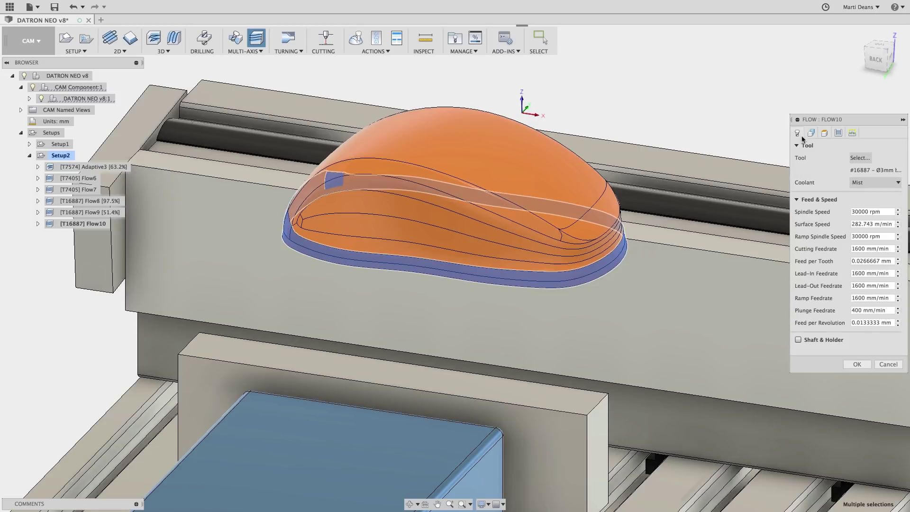
left_click(798, 340)
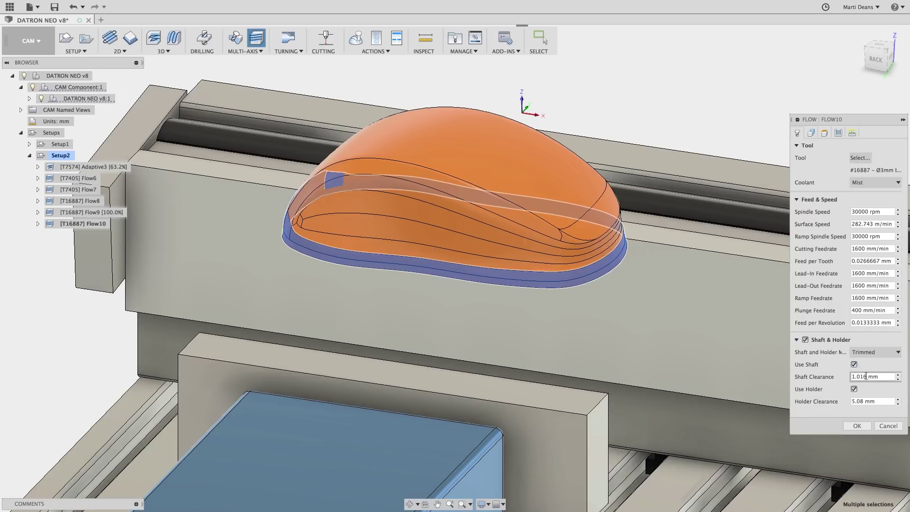
left_click_drag(867, 377, 849, 377)
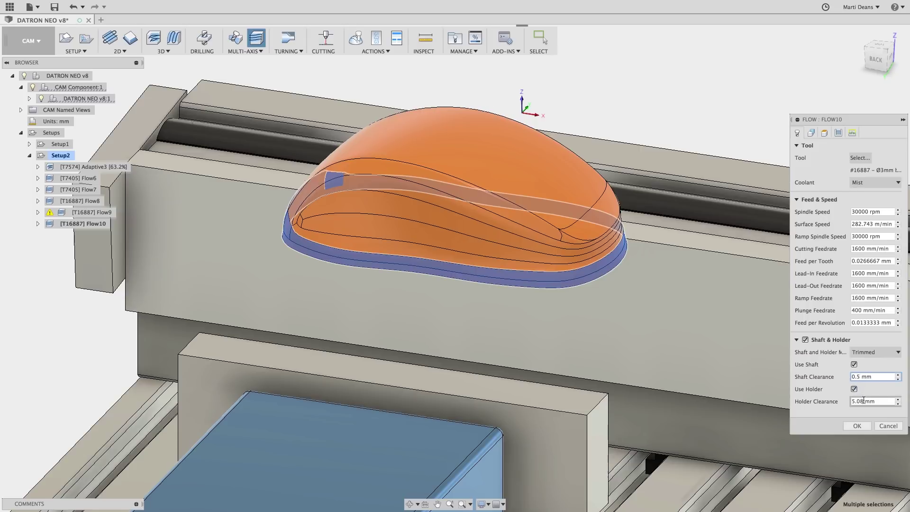
left_click_drag(864, 399, 851, 401)
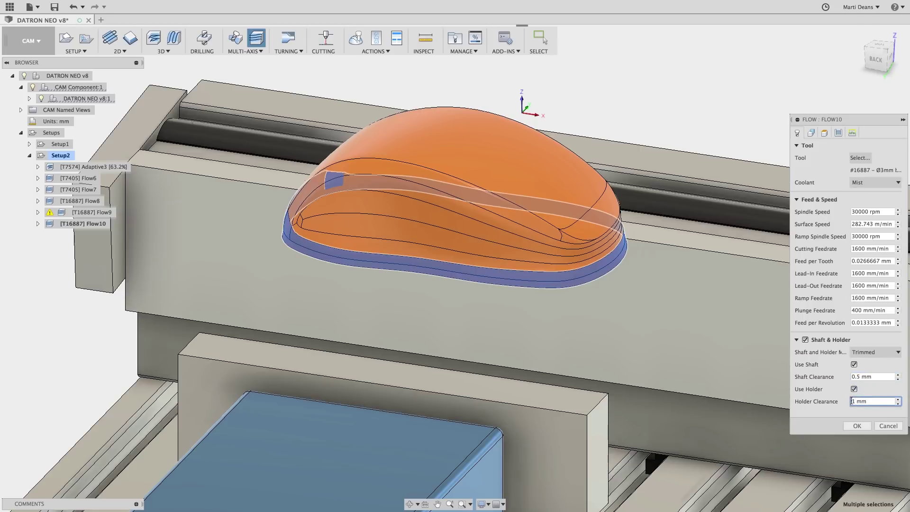
left_click(855, 425)
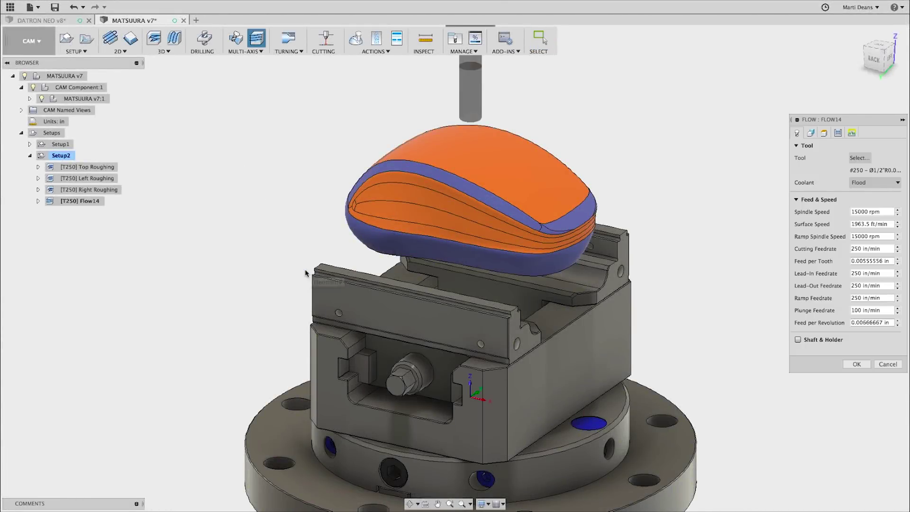
Select the mouse's two top faces as Flow14 geometry
left_click(810, 133)
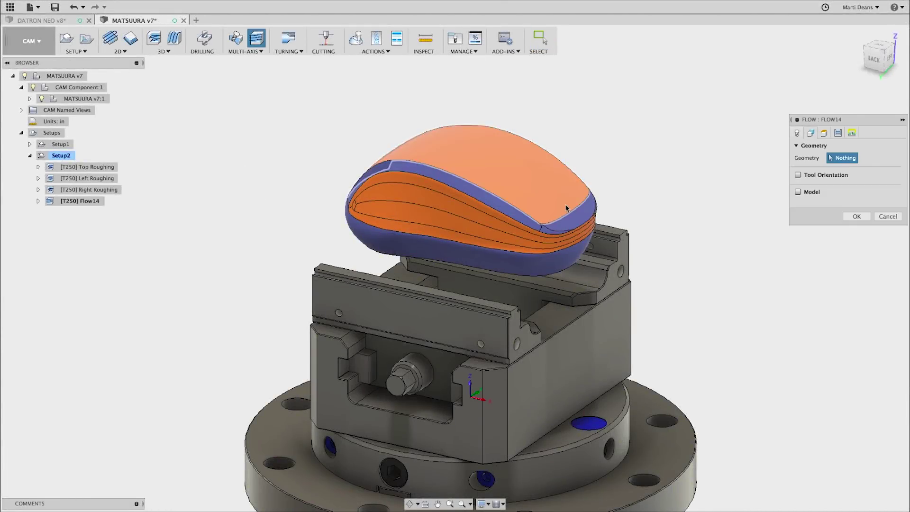
left_click(574, 217)
left_click(576, 219)
Set 150 stepovers, 0.05 in tangential fragment, enable Use Multi-Axis, and generate Flow14
left_click(838, 133)
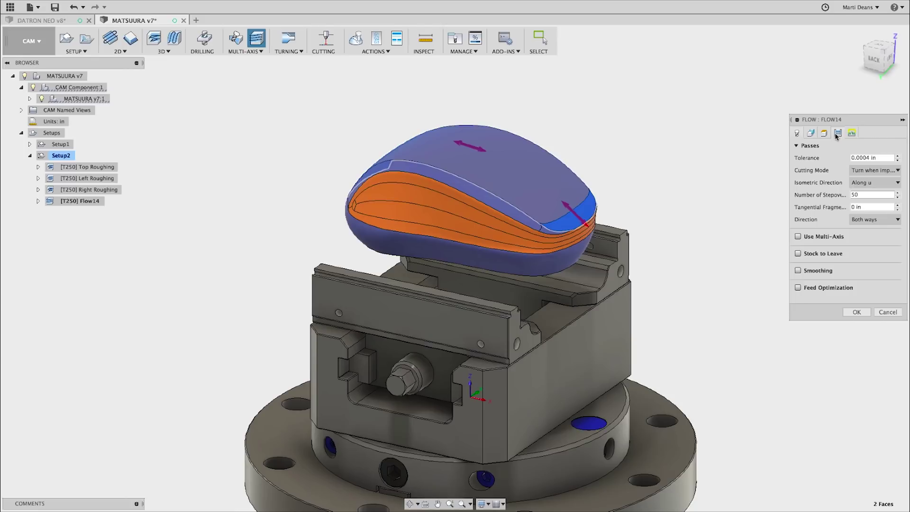
double_click(851, 195)
type("150")
key("Tab")
type("0.05")
left_click(799, 236)
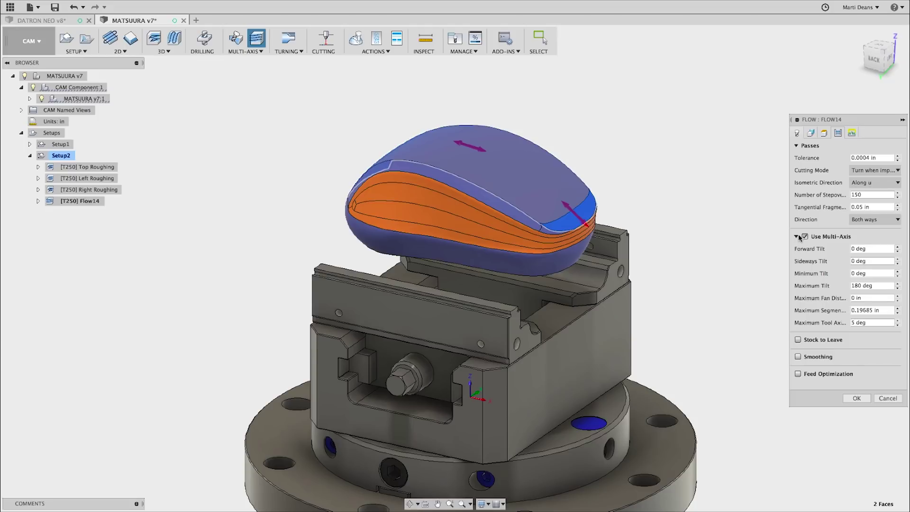
left_click(862, 399)
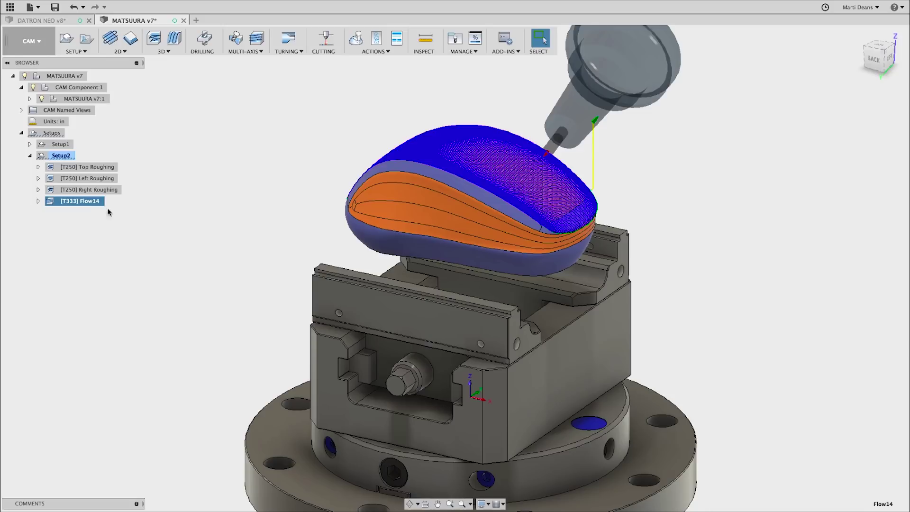
right_click(95, 202)
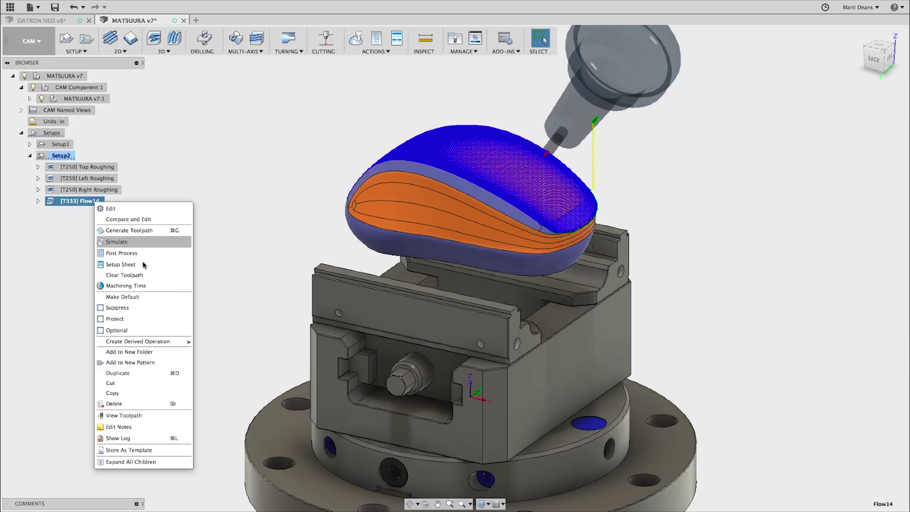
left_click(116, 242)
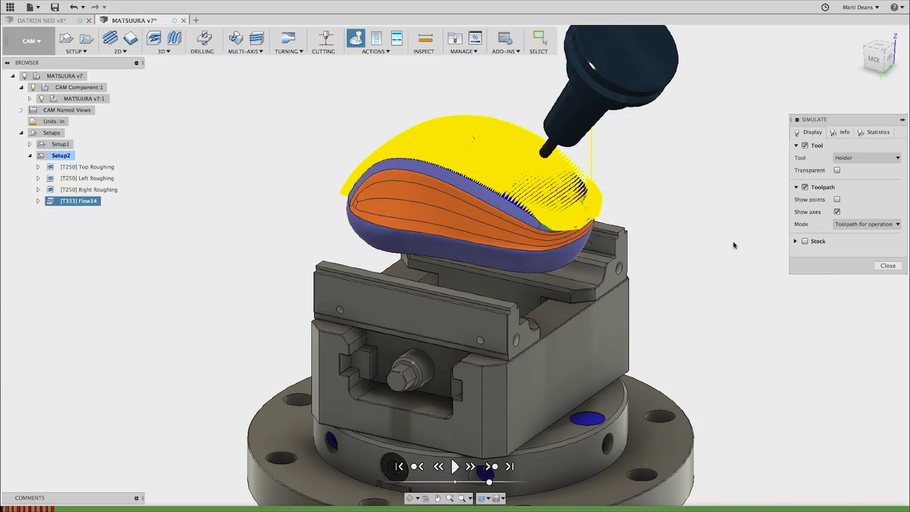
left_click(456, 467)
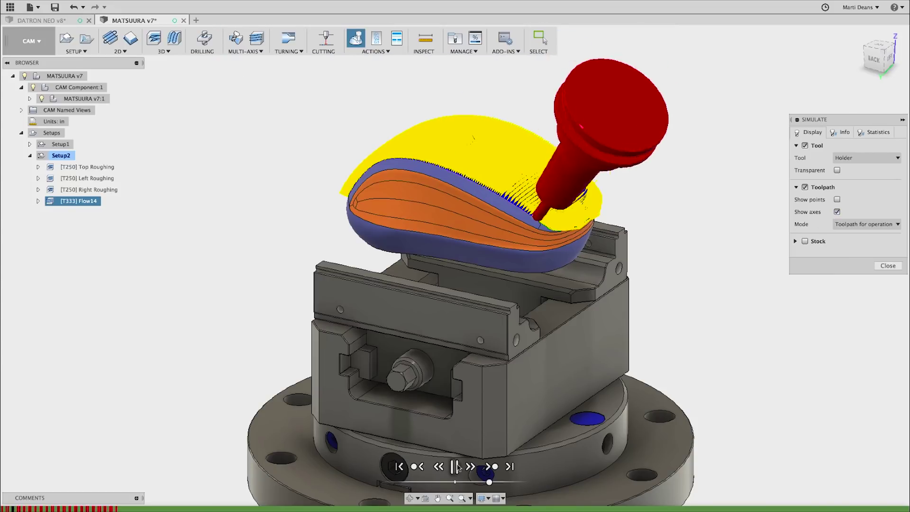
left_click(456, 467)
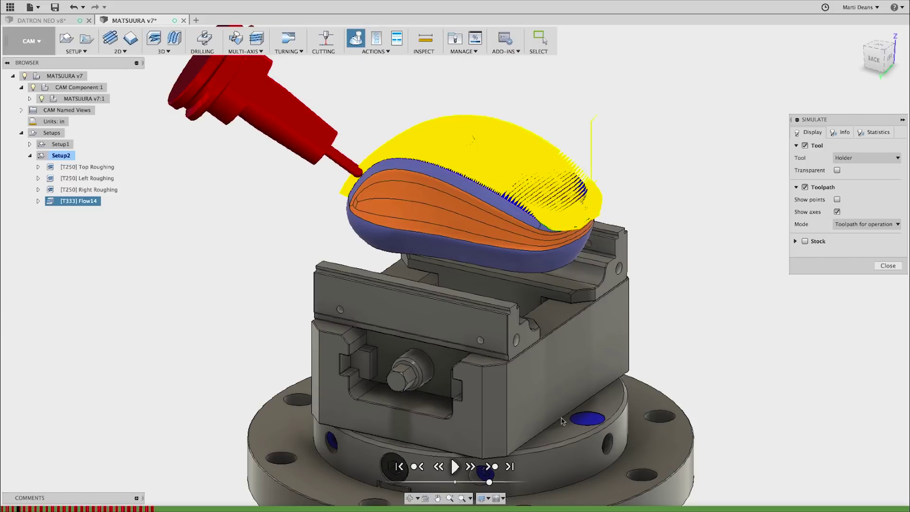
left_click(882, 265)
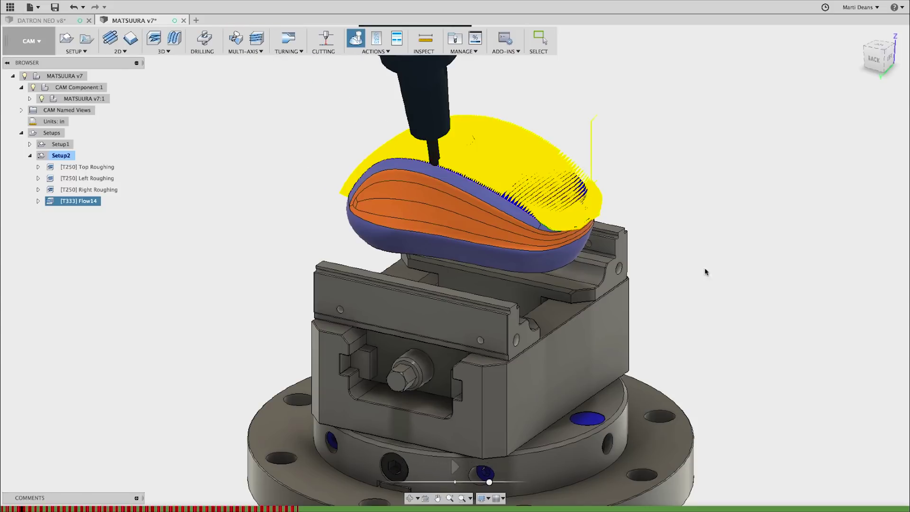
Edit Flow14 to 25 deg sideways tilt and 45 deg maximum tilt, then regenerate
right_click(88, 204)
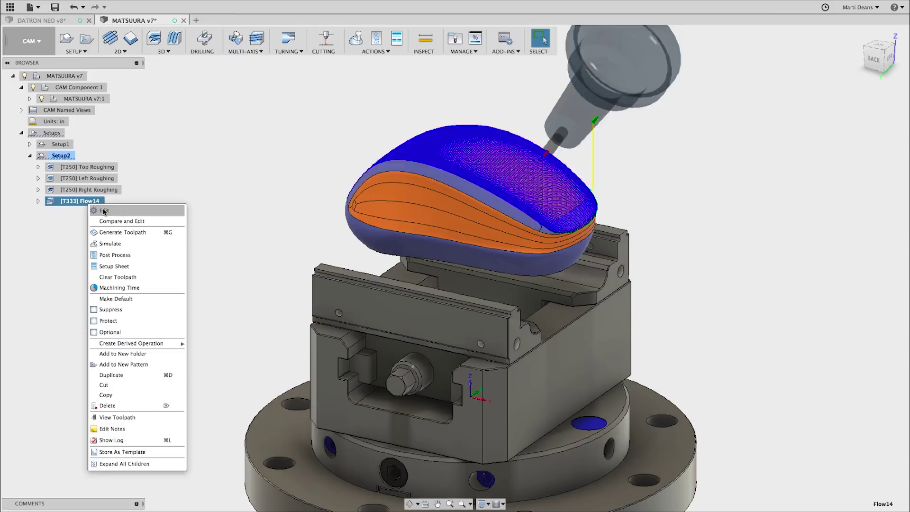
left_click(104, 211)
left_click(838, 132)
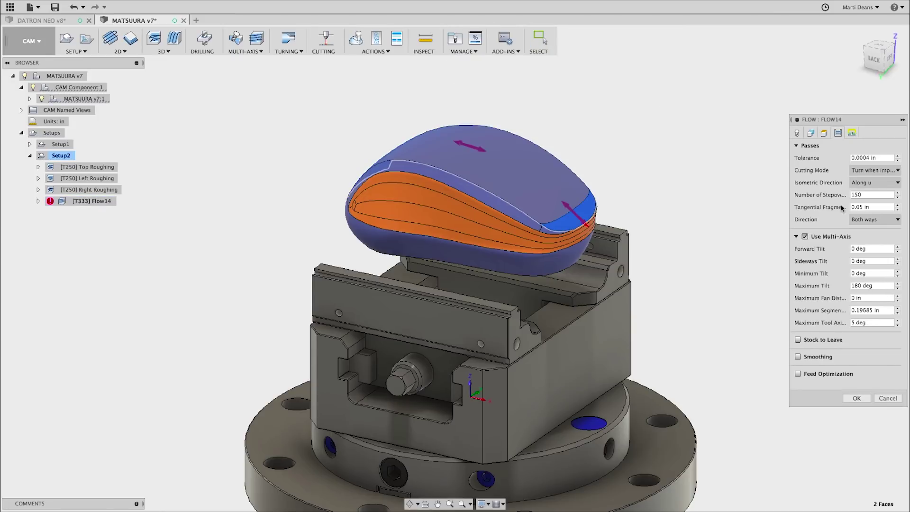
left_click(850, 262)
double_click(847, 287)
left_click(857, 396)
right_click(95, 201)
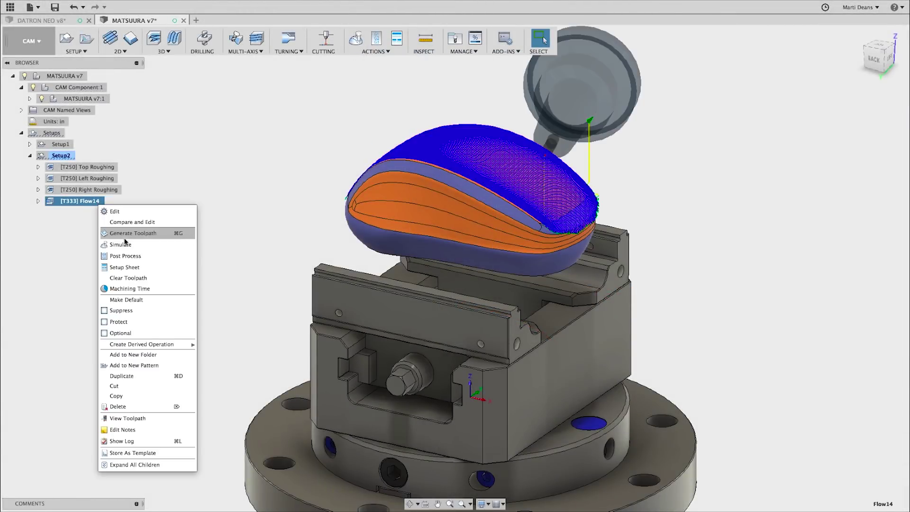
left_click(129, 249)
left_click(889, 56)
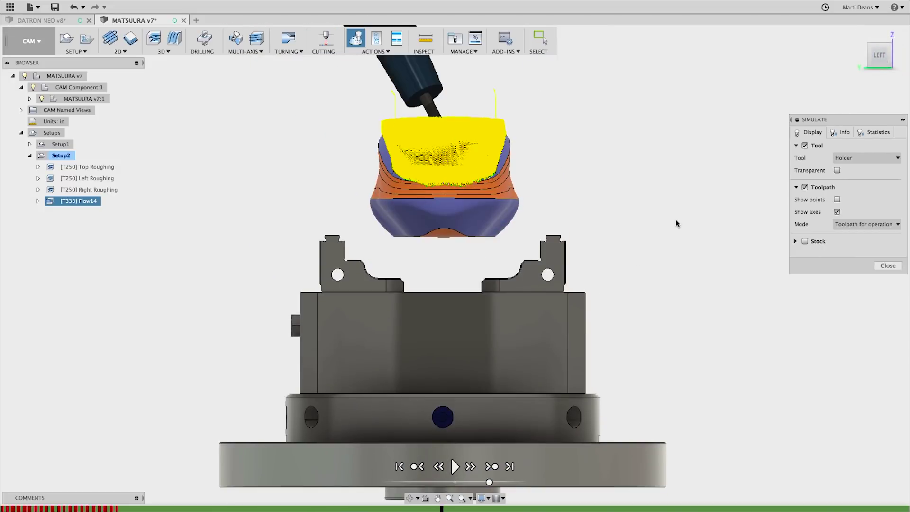
left_click(837, 212)
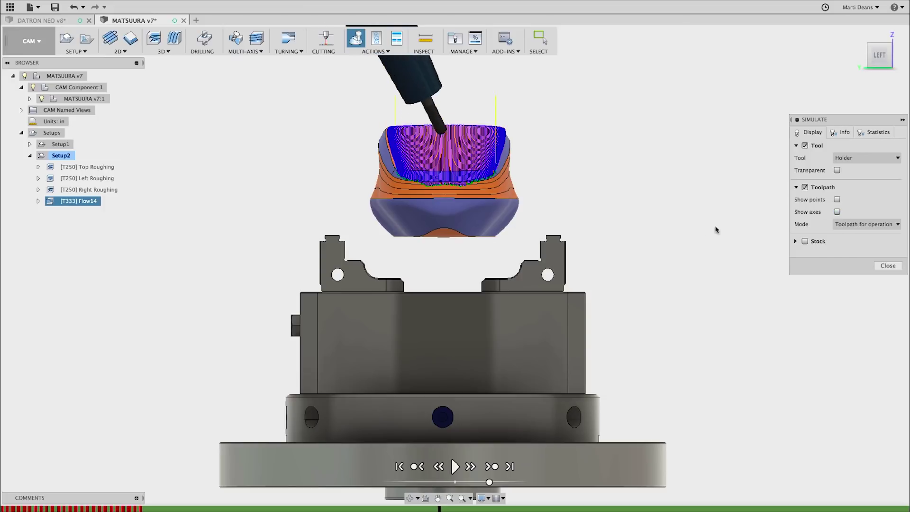
left_click(887, 266)
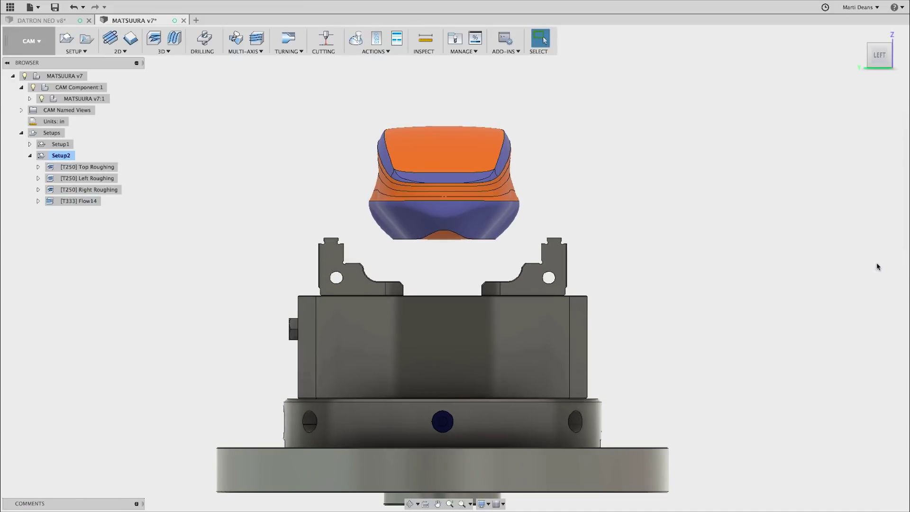
Start a multi-axis Flow operation on four side faces, including the lower-left fillet
right_click(608, 167)
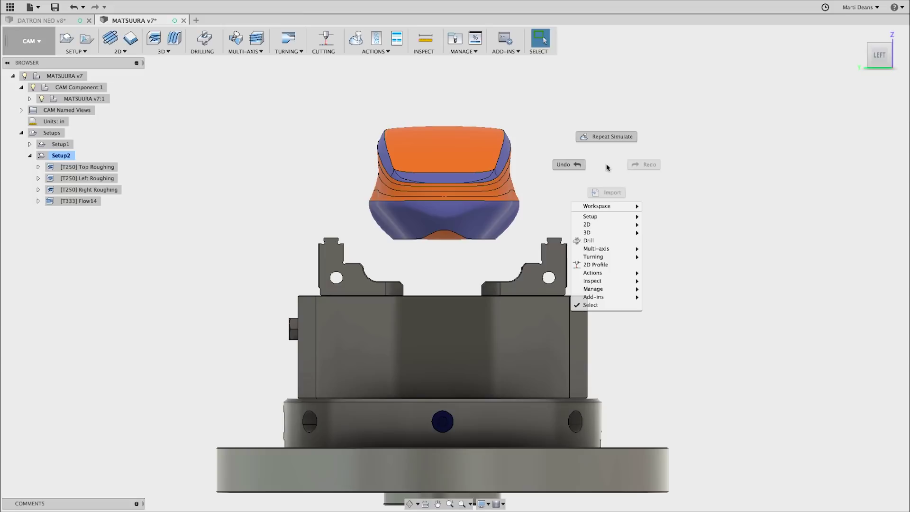
mouse_move(612, 250)
left_click(669, 267)
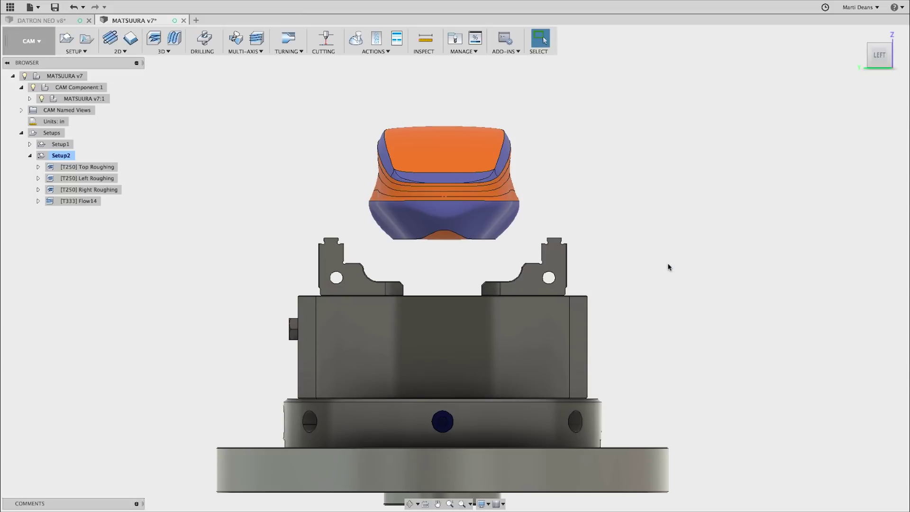
left_click(810, 134)
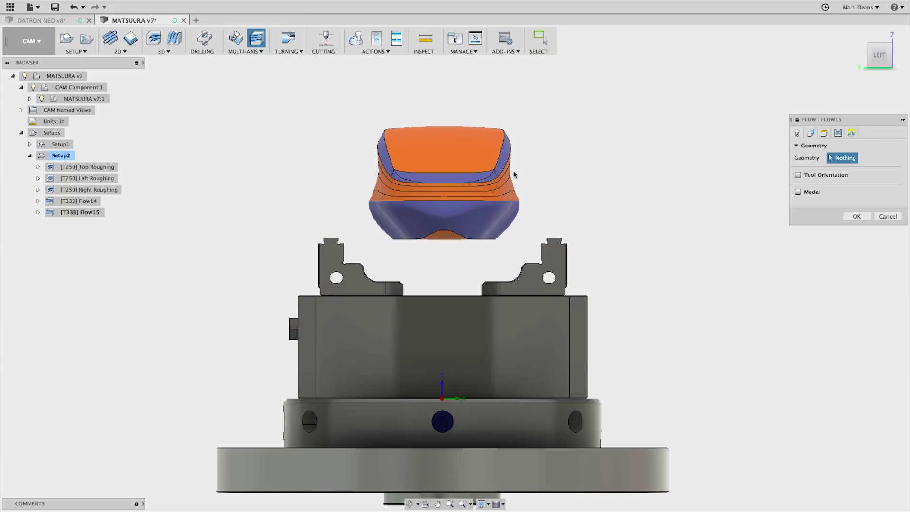
left_click(498, 173)
left_click(406, 175)
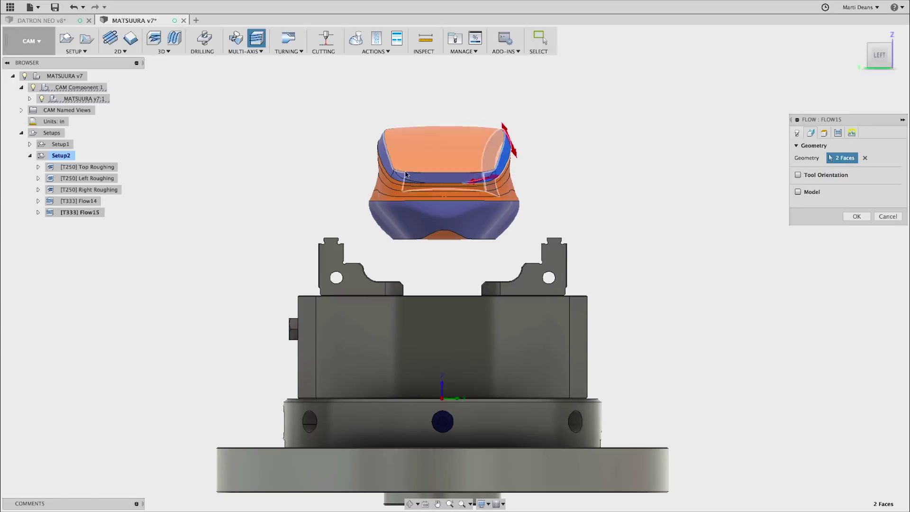
left_click(404, 176)
left_click(393, 169)
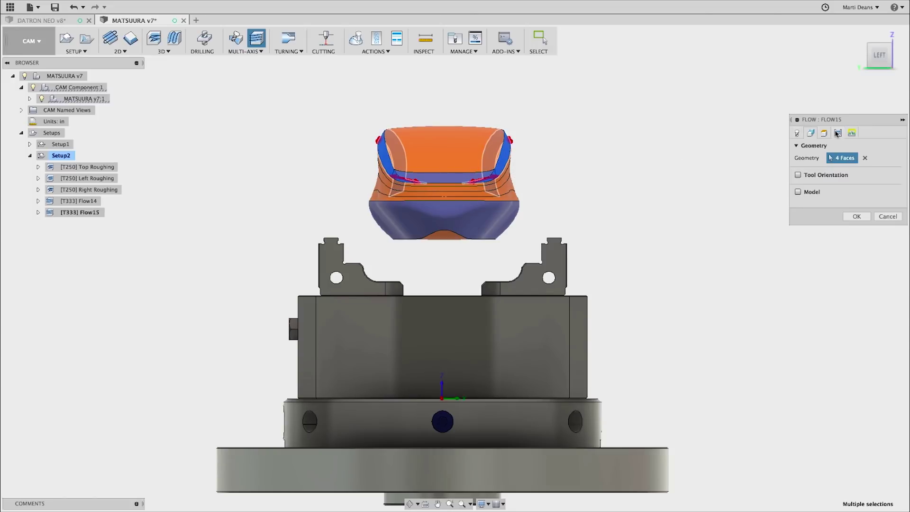
Enable multi-axis tilting with 20 deg forward and 95 deg maximum tilt, and create Flow15
left_click(837, 133)
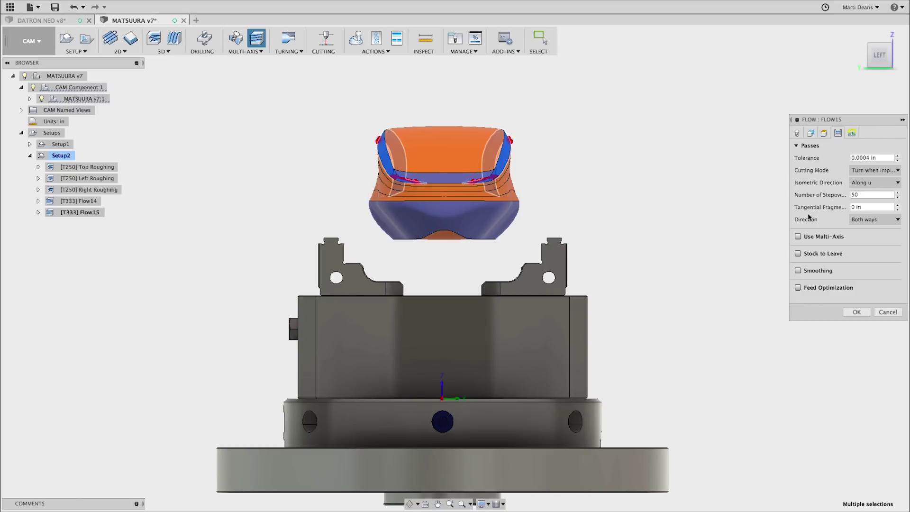
left_click(798, 236)
left_click(851, 250)
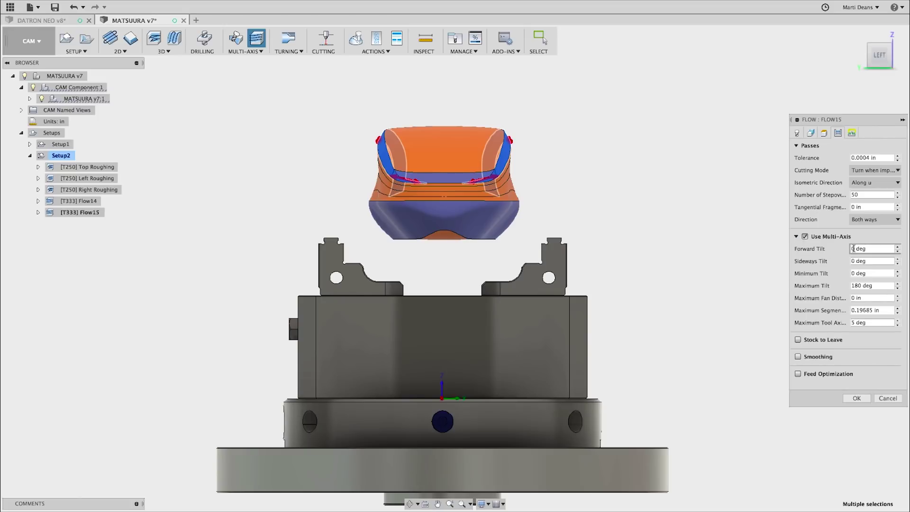
type("2")
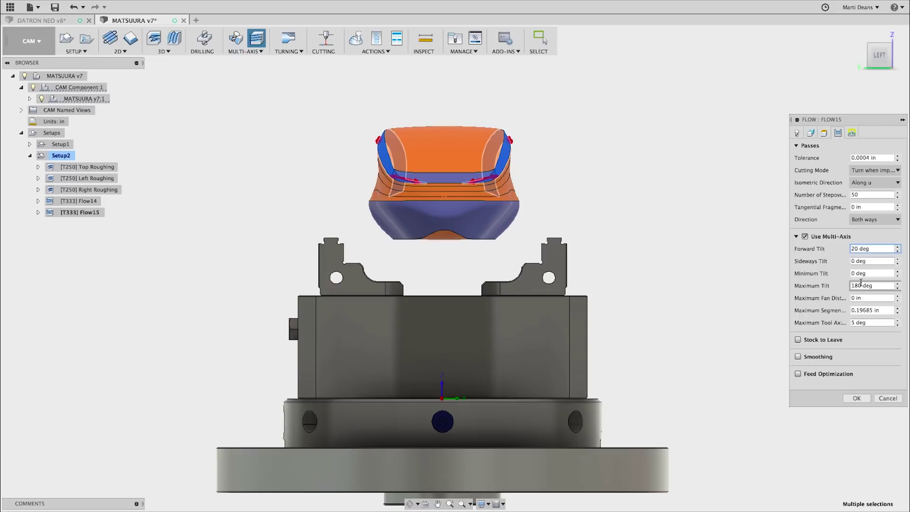
double_click(851, 286)
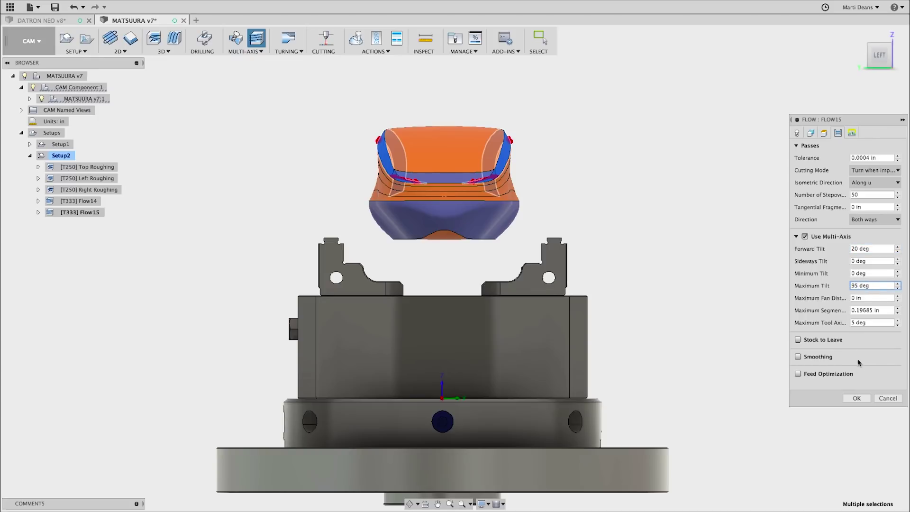
left_click(865, 399)
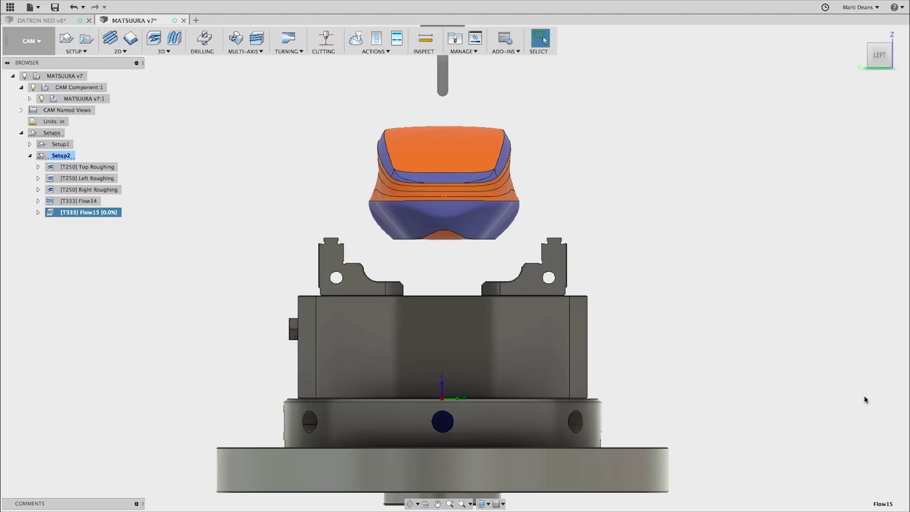